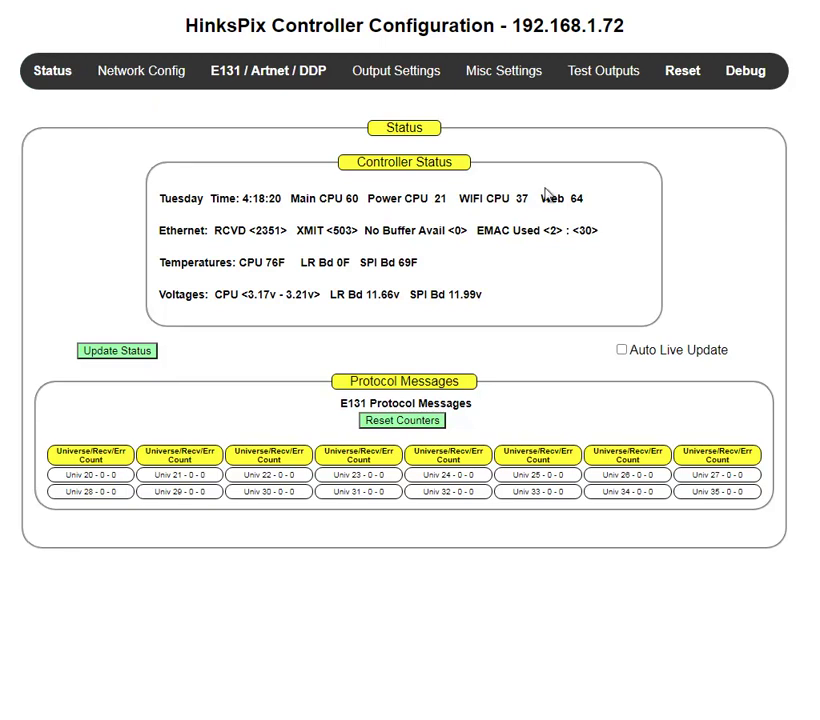
Step: Add two smart receivers to ports 1 to 4 in the long range differential receiver configuration
{"action": "left_click", "coordinate": [253, 84]}
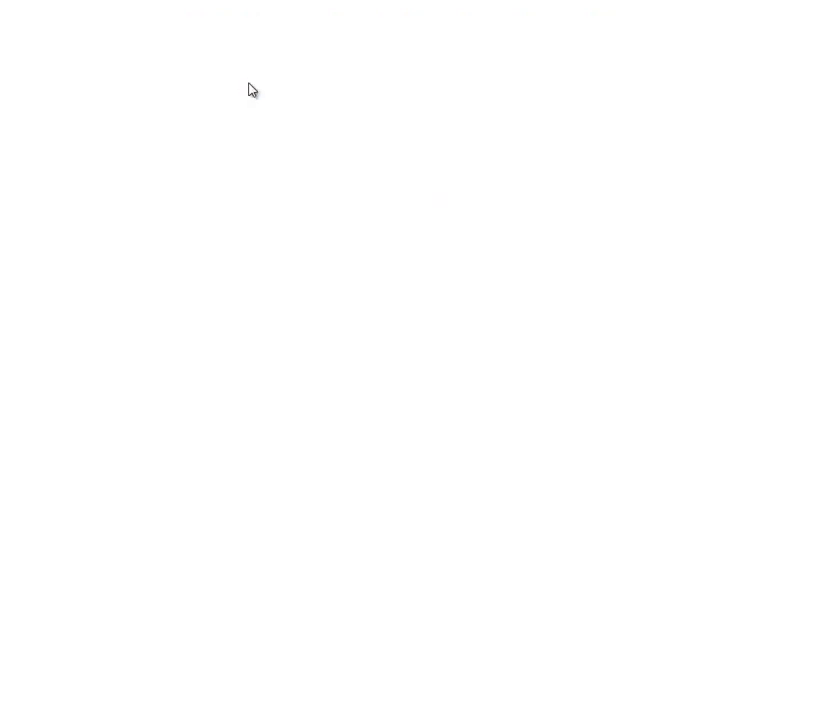
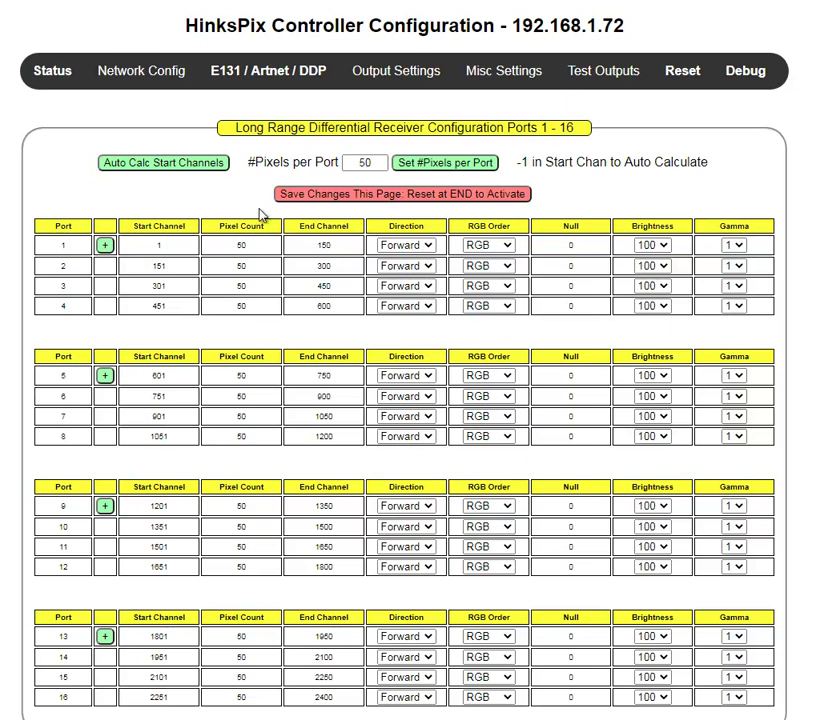
{"action": "left_click", "coordinate": [105, 247]}
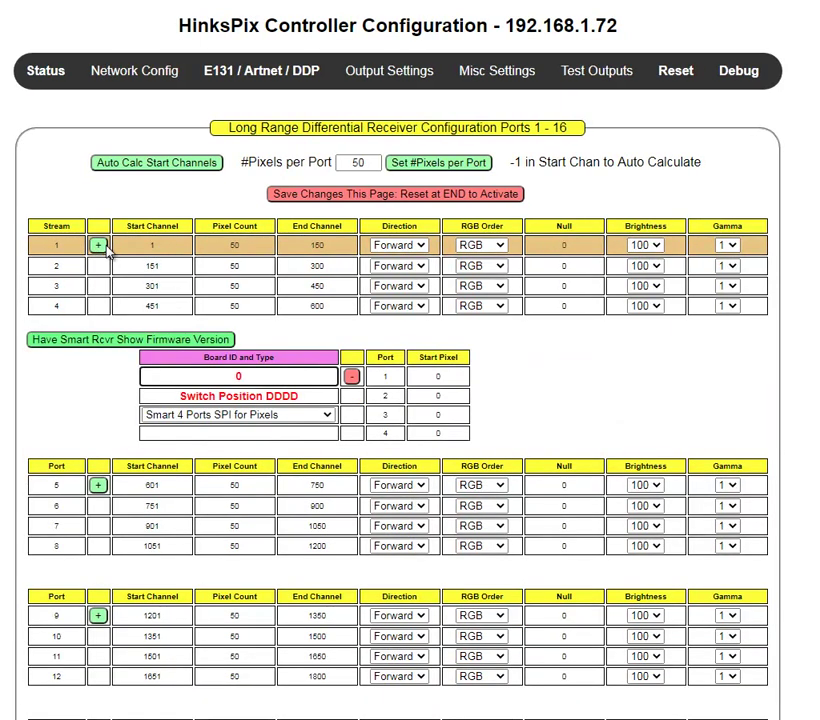
{"action": "left_click", "coordinate": [100, 247]}
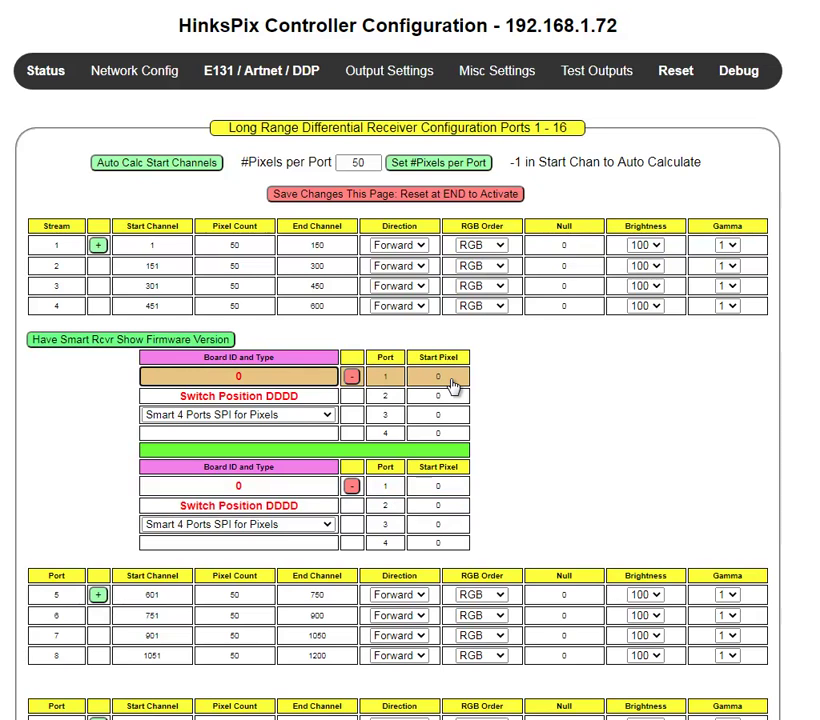
Step: Set the pixel count of streams 1 to 4 to 100 and auto-calculate the start channels
{"action": "double_click", "coordinate": [243, 249]}
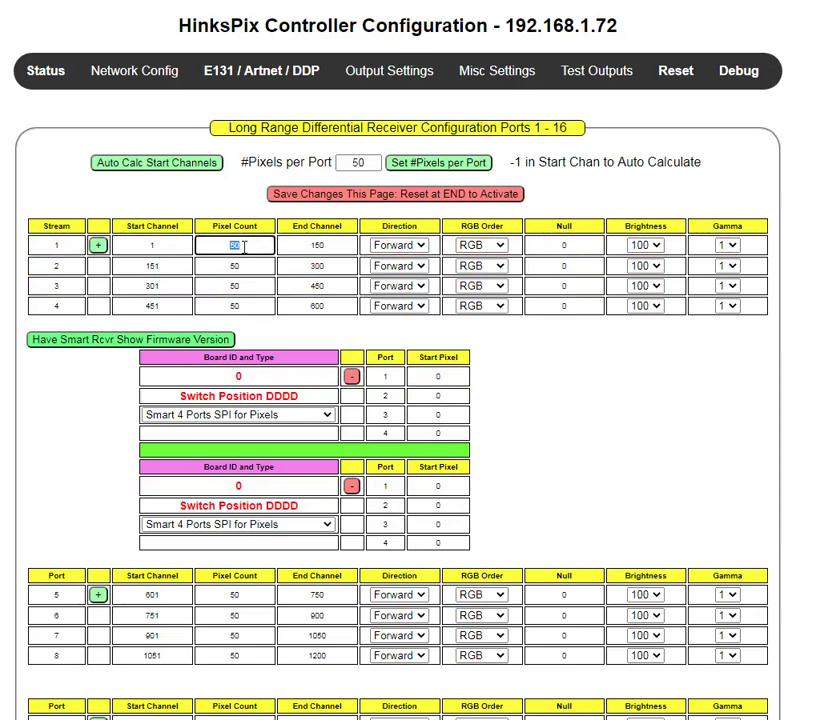
{"action": "type", "text": "100"}
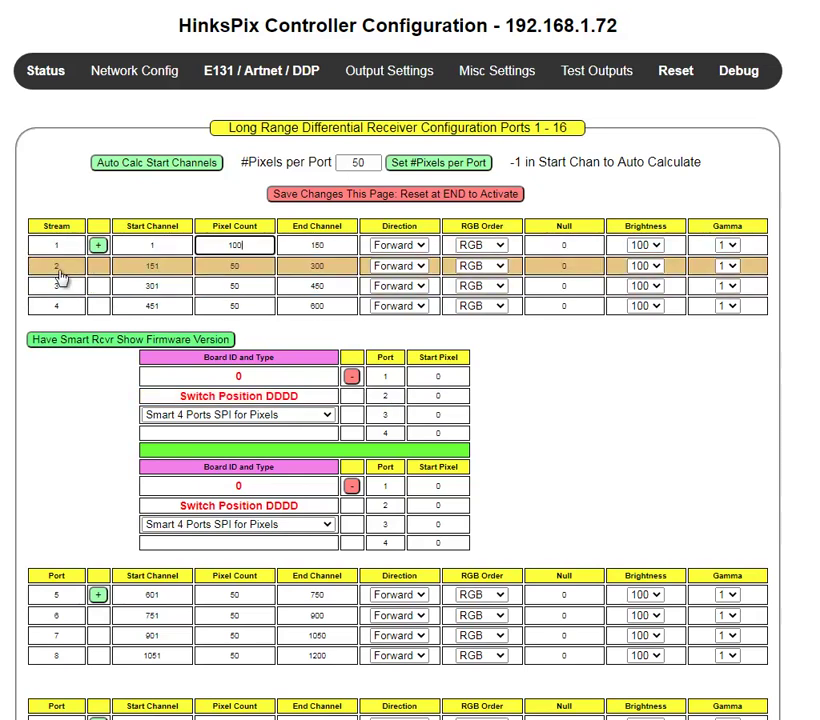
{"action": "double_click", "coordinate": [240, 266]}
{"action": "type", "text": "100"}
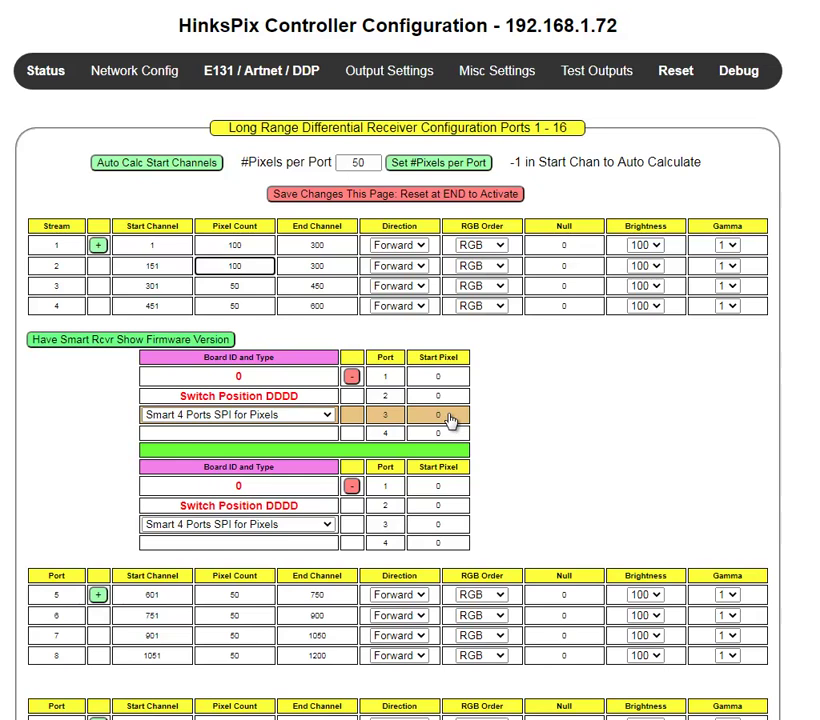
{"action": "double_click", "coordinate": [236, 286]}
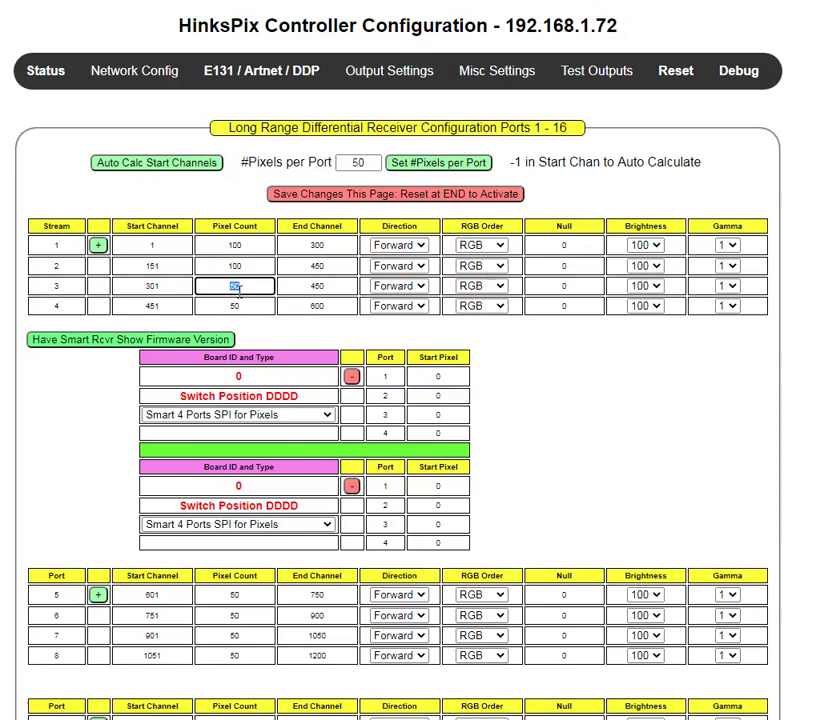
{"action": "type", "text": "100"}
{"action": "double_click", "coordinate": [233, 306]}
{"action": "type", "text": "100"}
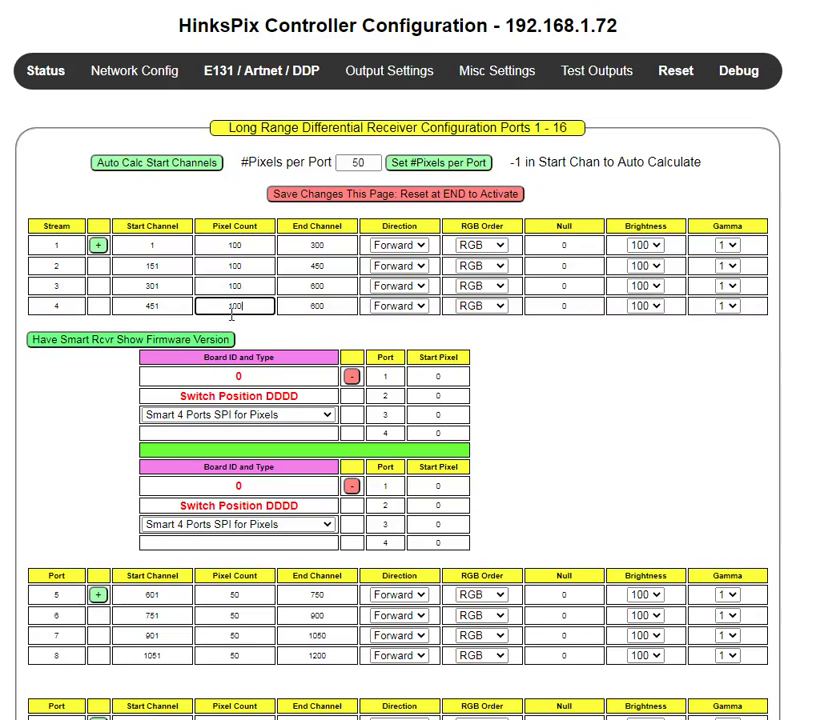
{"action": "left_click", "coordinate": [175, 166]}
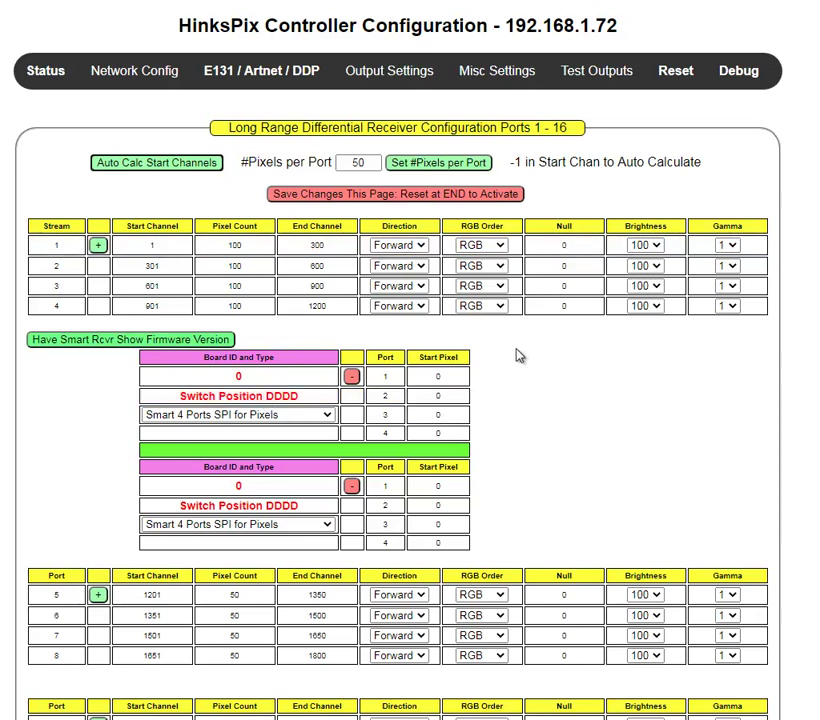
Step: Set the start pixel of port 1 to 1 on the first smart receiver and 51 on the second
{"action": "double_click", "coordinate": [456, 378]}
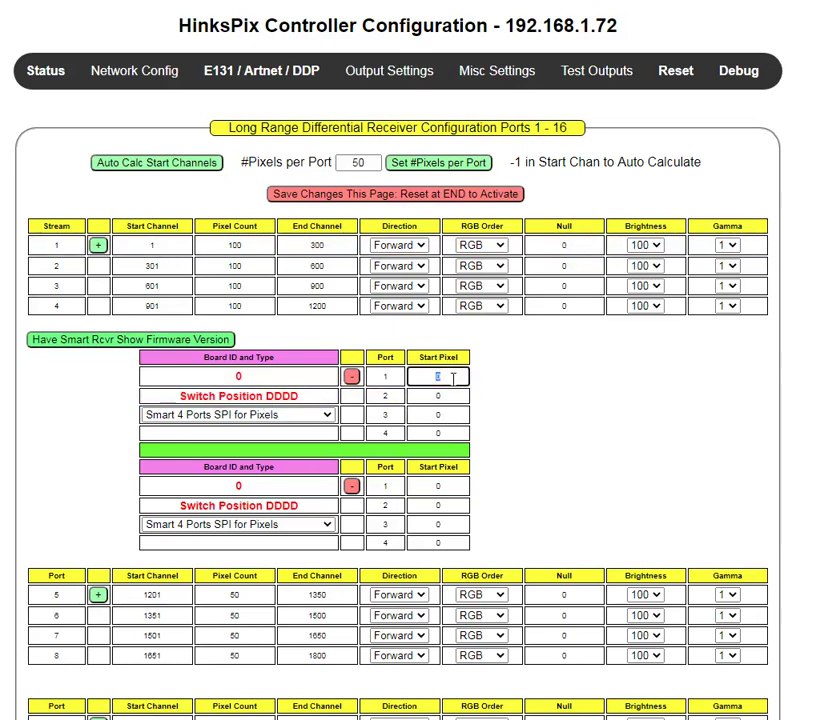
{"action": "type", "text": "1"}
{"action": "double_click", "coordinate": [453, 487]}
{"action": "type", "text": "51"}
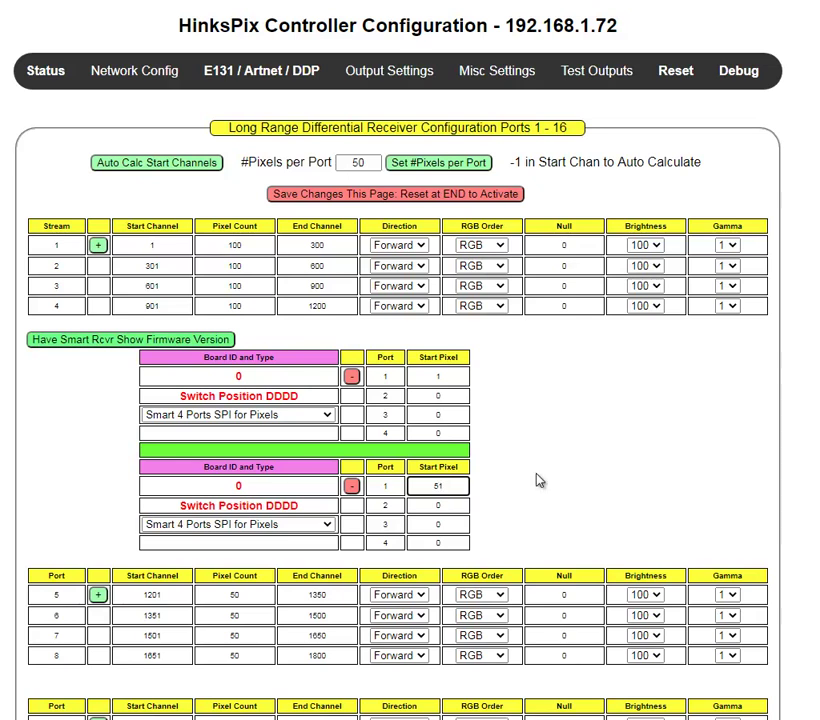
Step: Set the start pixel of ports 2, 3 and 4 on the first smart receiver to 1
{"action": "double_click", "coordinate": [455, 397]}
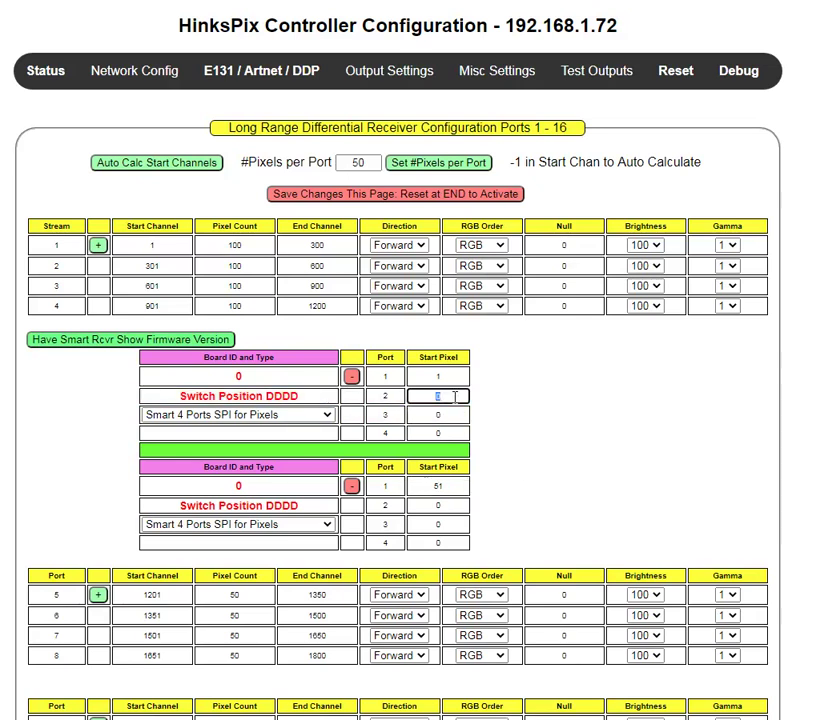
{"action": "type", "text": "1"}
{"action": "double_click", "coordinate": [455, 414]}
{"action": "type", "text": "1"}
{"action": "double_click", "coordinate": [452, 434]}
{"action": "type", "text": "1"}
Step: Set the start pixel of ports 2, 3 and 4 on the second smart receiver to 51
{"action": "double_click", "coordinate": [437, 506]}
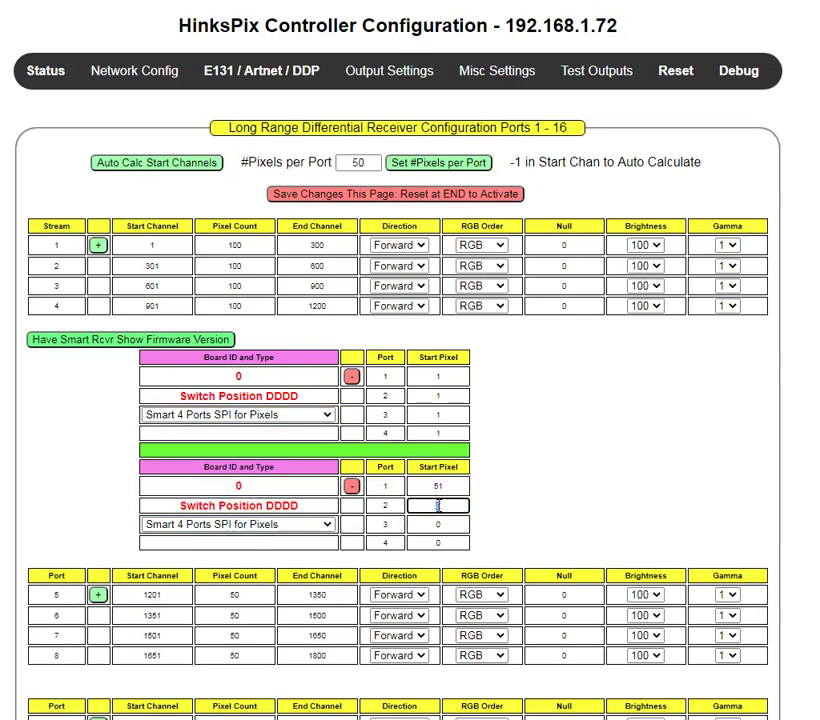
{"action": "type", "text": "51"}
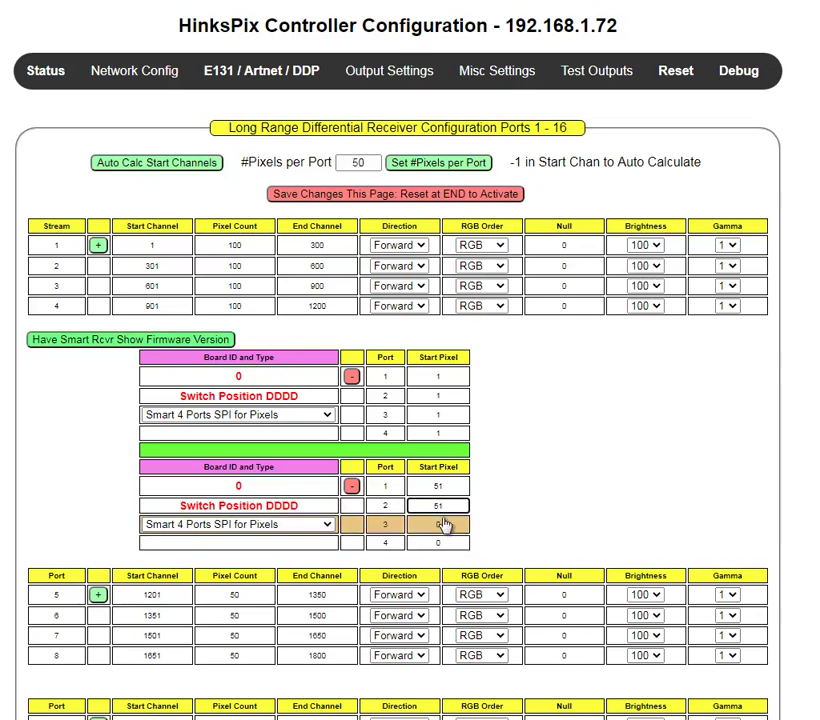
{"action": "double_click", "coordinate": [444, 524]}
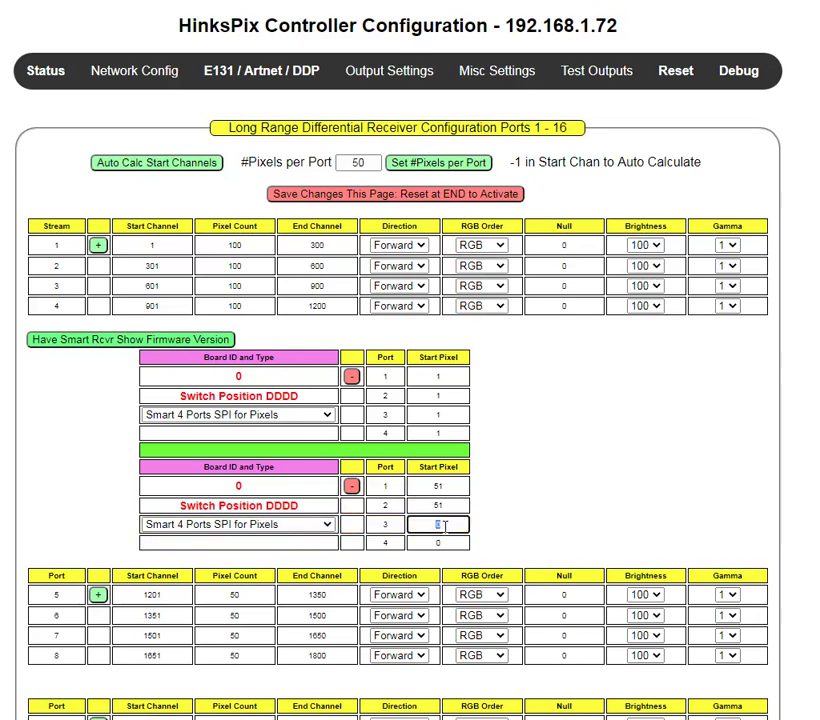
{"action": "type", "text": "51"}
{"action": "double_click", "coordinate": [446, 542]}
{"action": "type", "text": "51"}
{"action": "left_click", "coordinate": [524, 501]}
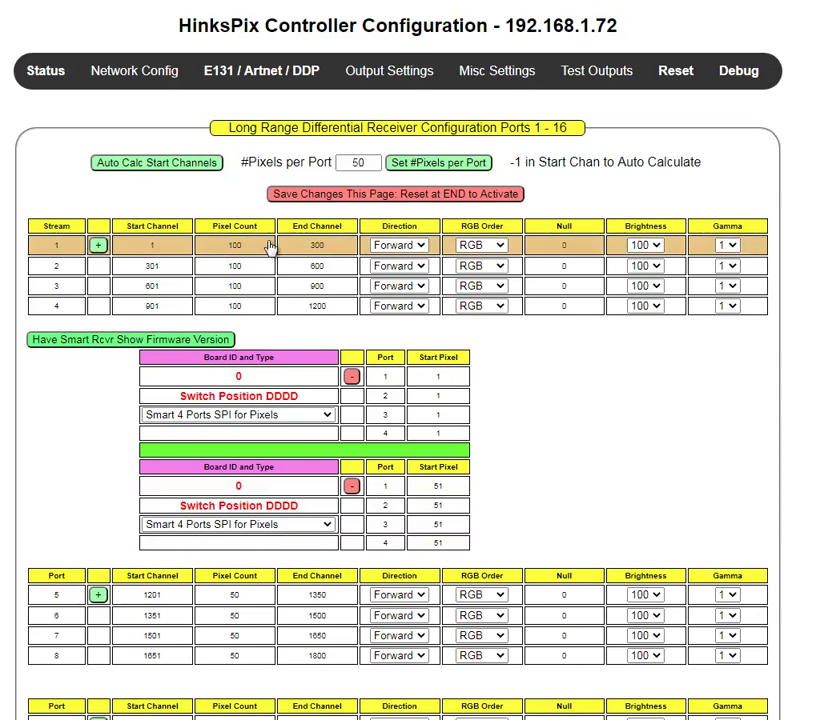
Step: Assign board ID 2 to the first smart receiver and 3 to the second, and save the page's changes
{"action": "left_click", "coordinate": [386, 197]}
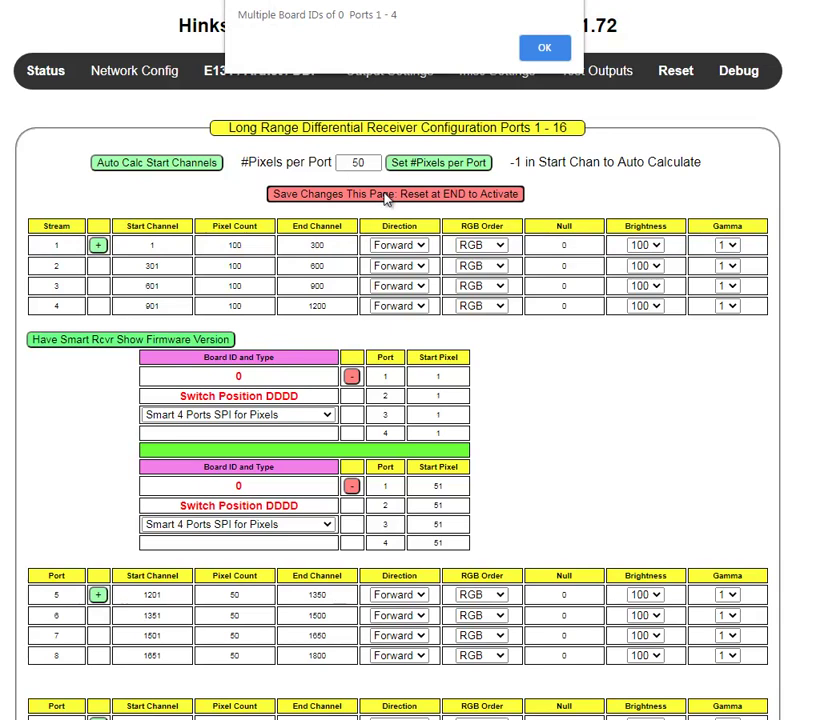
{"action": "left_click", "coordinate": [540, 48]}
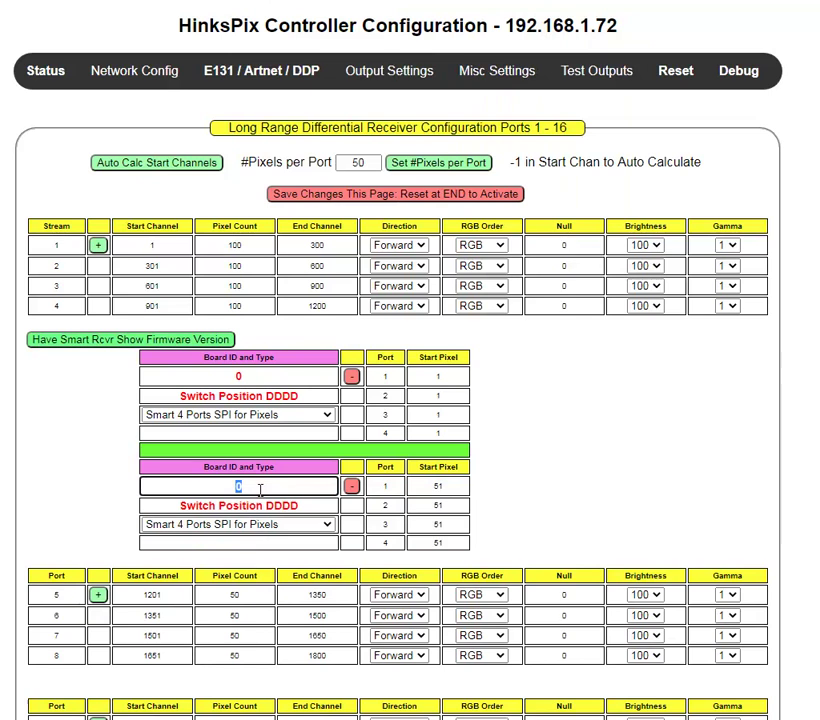
{"action": "type", "text": "3"}
{"action": "double_click", "coordinate": [238, 376]}
{"action": "type", "text": "2"}
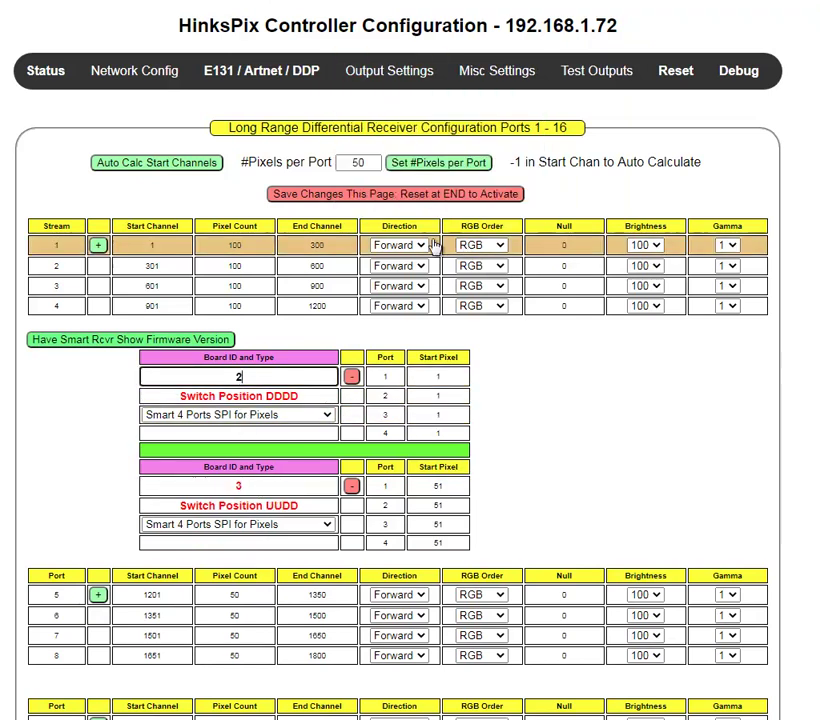
{"action": "left_click", "coordinate": [381, 199]}
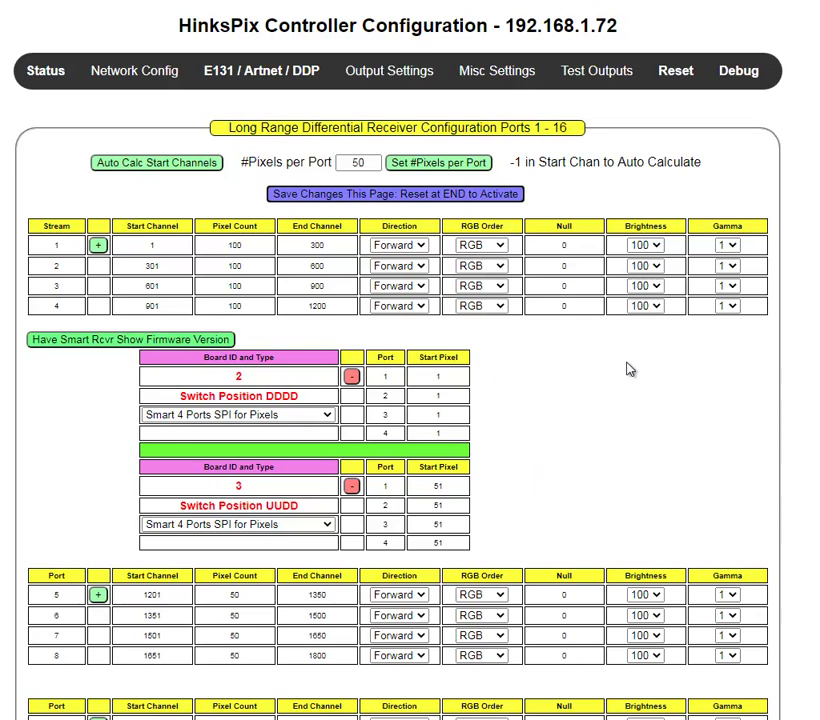
Step: In the E131 universe table, set the universe numbers of order placements 4, 5 and 6 to 26, 23 and 27
{"action": "left_click", "coordinate": [276, 76]}
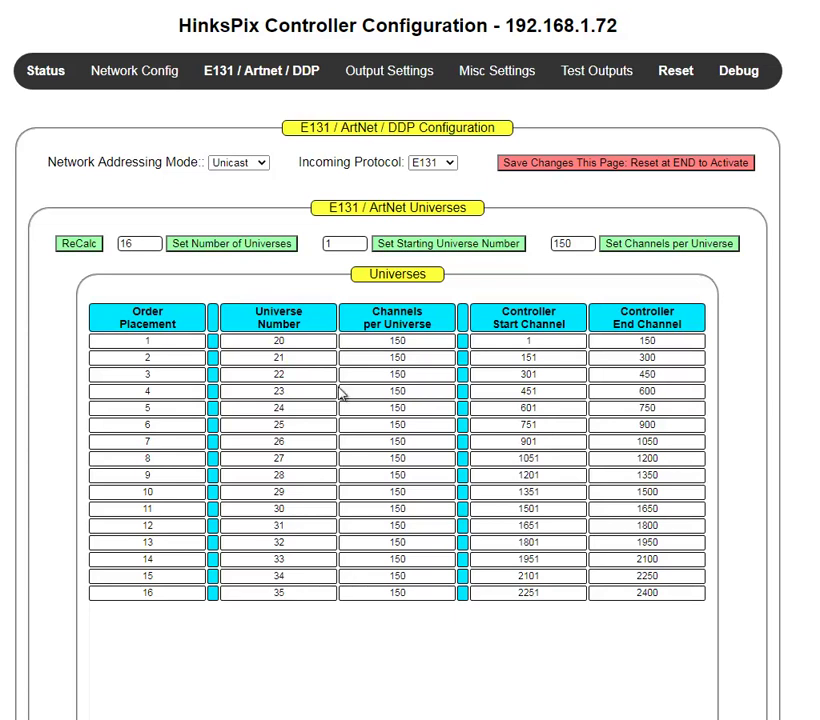
{"action": "left_click", "coordinate": [299, 394]}
{"action": "left_click_drag", "start_coordinate": [299, 394], "coordinate": [245, 396]}
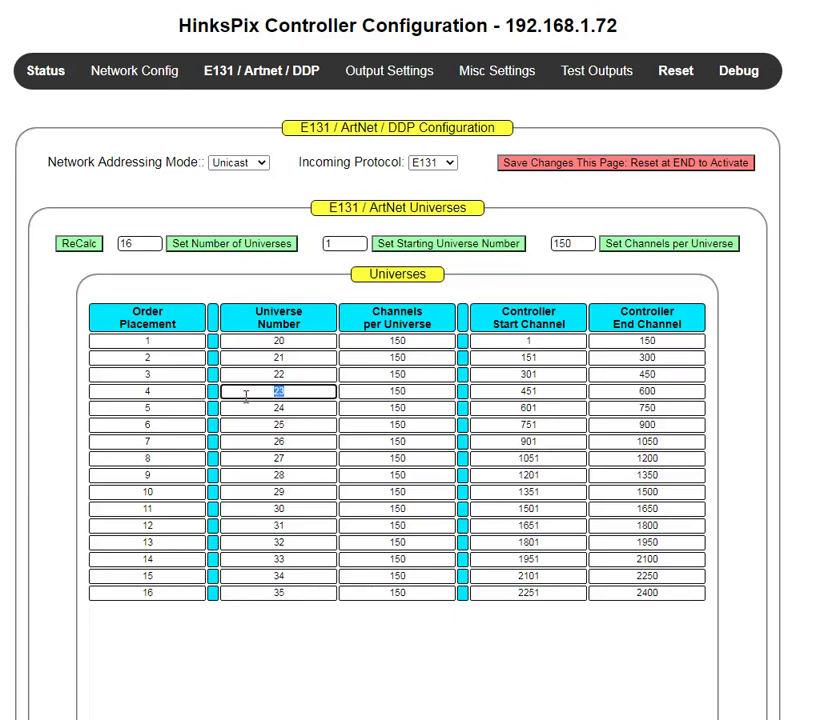
{"action": "type", "text": "26"}
{"action": "left_click", "coordinate": [313, 410]}
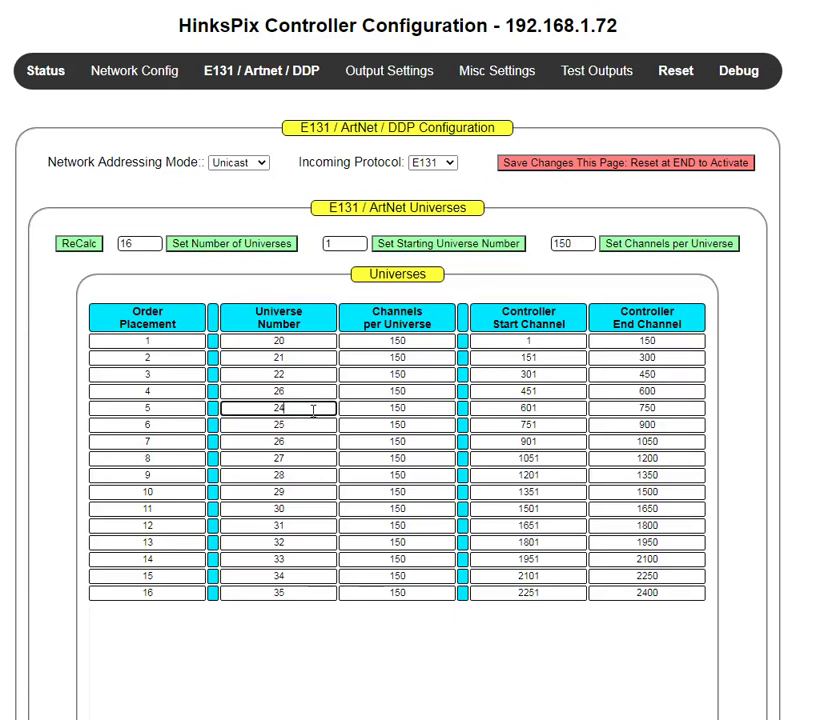
{"action": "double_click", "coordinate": [251, 408]}
{"action": "type", "text": "23"}
{"action": "double_click", "coordinate": [245, 424]}
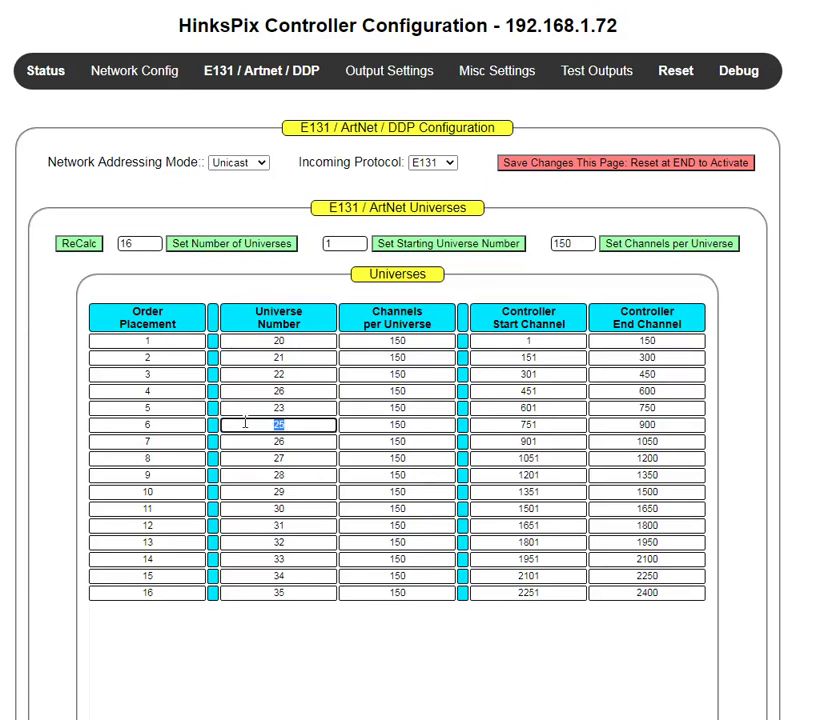
{"action": "type", "text": "27"}
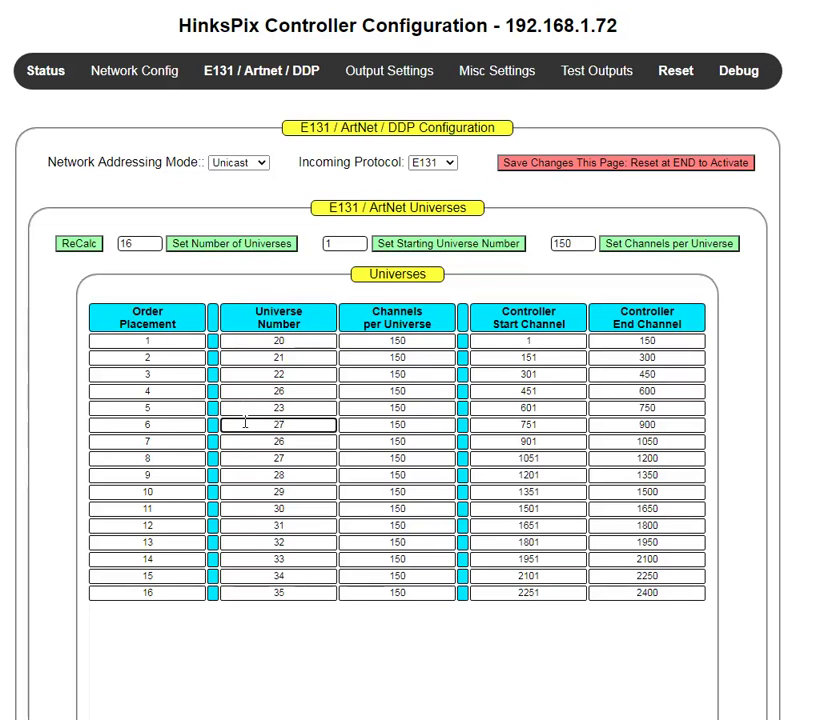
Step: Set the universe numbers of order placements 7, 8 and 9 to 24, 28 and 25, and save the page's changes
{"action": "left_click", "coordinate": [320, 441]}
{"action": "double_click", "coordinate": [265, 441]}
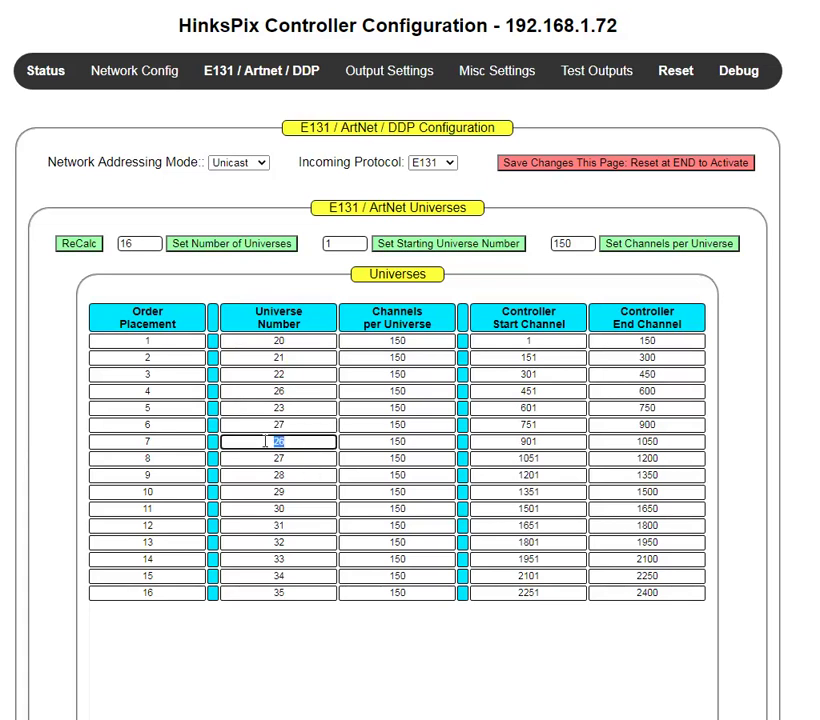
{"action": "type", "text": "24"}
{"action": "left_click", "coordinate": [295, 458]}
{"action": "double_click", "coordinate": [276, 458]}
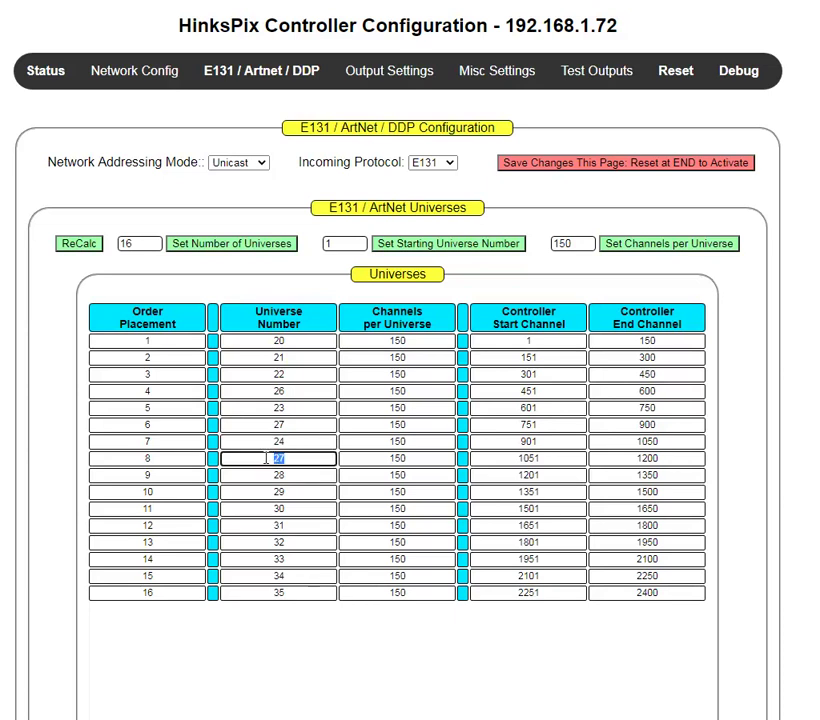
{"action": "type", "text": "28"}
{"action": "double_click", "coordinate": [260, 476]}
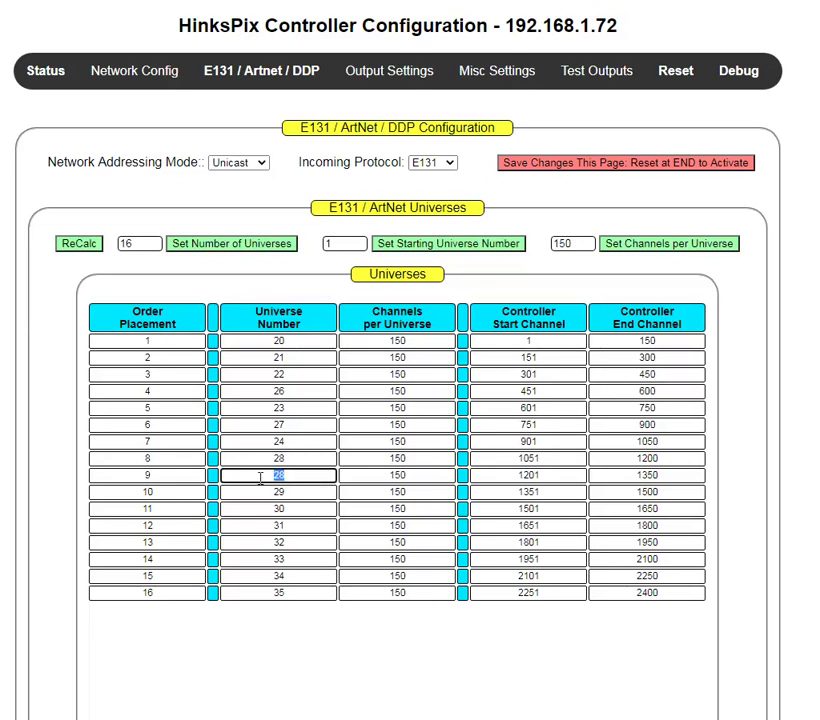
{"action": "type", "text": "25"}
{"action": "left_click", "coordinate": [519, 166]}
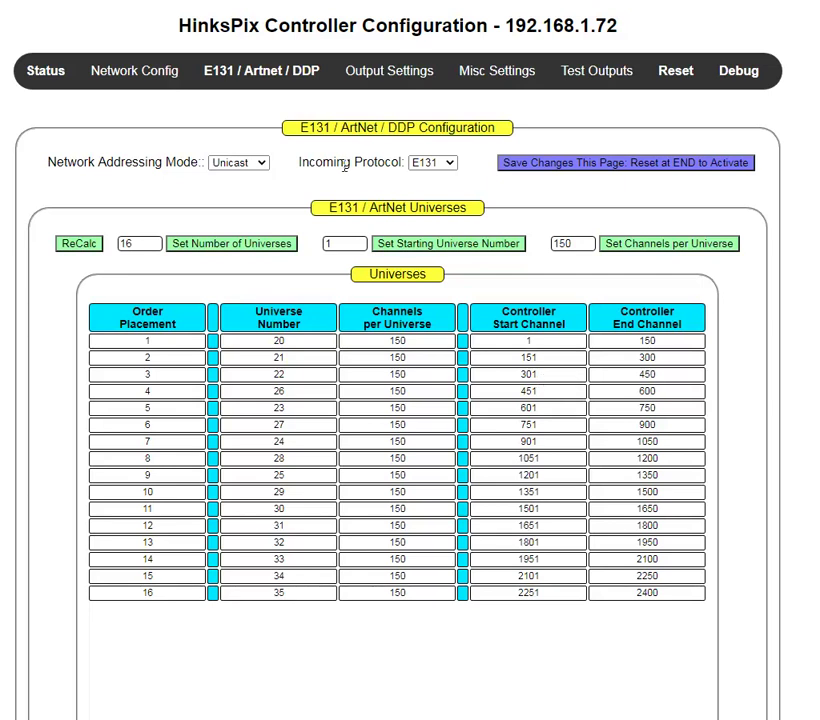
Step: Set stream 1's start channel to 301 in the long range receiver settings, auto-calculate the remaining start channels and save the changes
{"action": "mouse_move", "coordinate": [380, 92]}
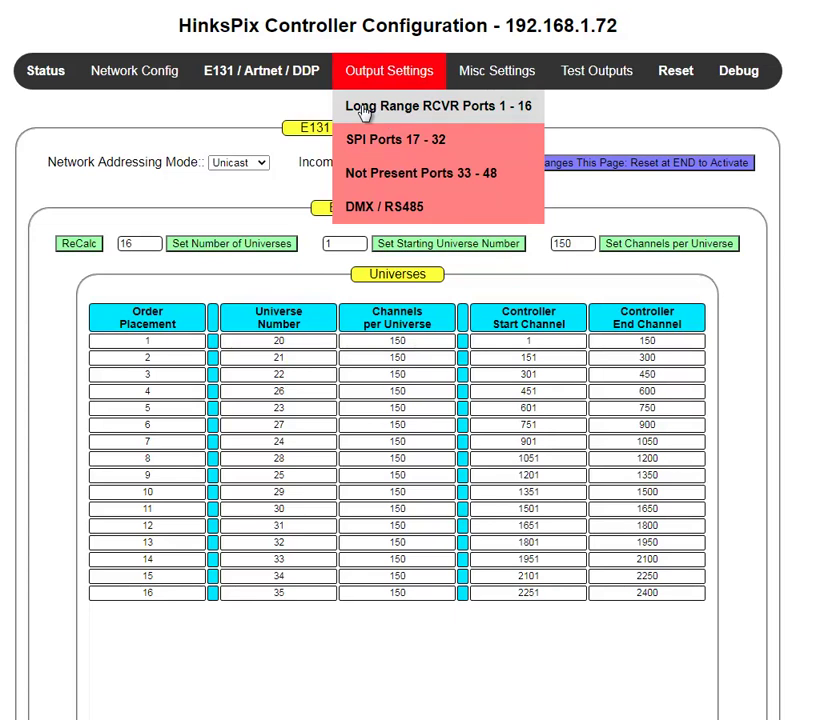
{"action": "left_click", "coordinate": [363, 112]}
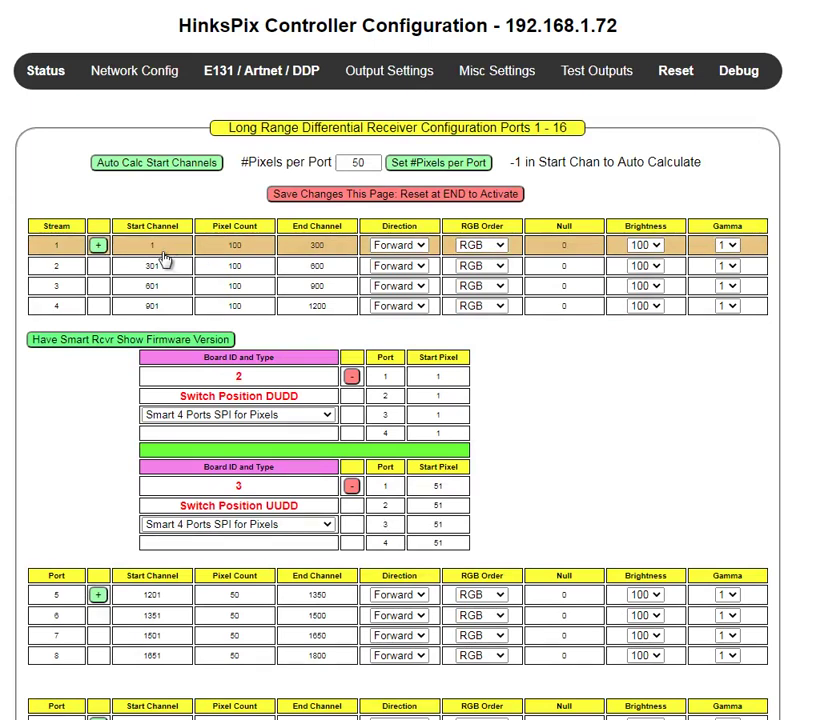
{"action": "double_click", "coordinate": [163, 251]}
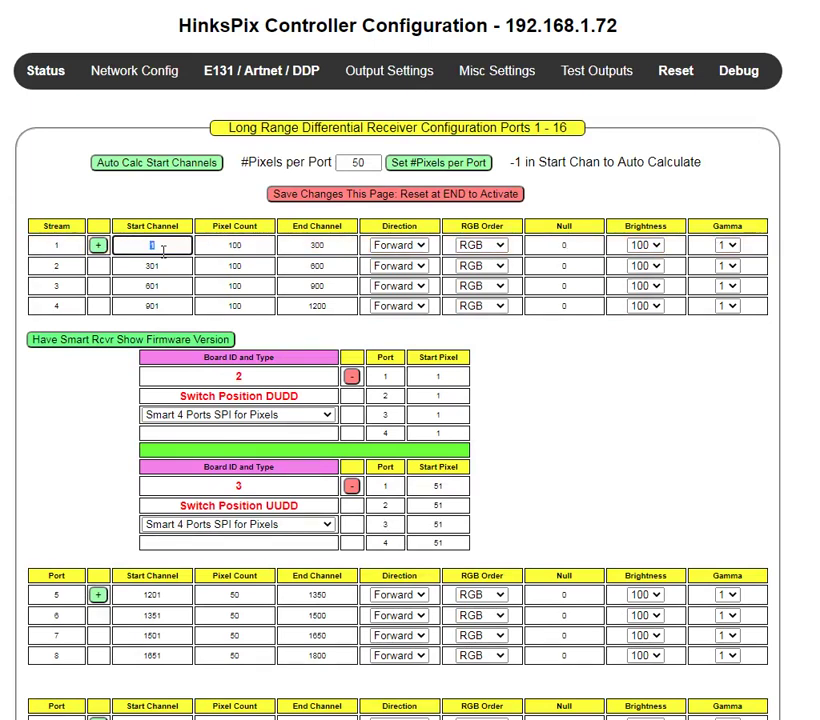
{"action": "type", "text": "301"}
{"action": "left_click", "coordinate": [155, 164]}
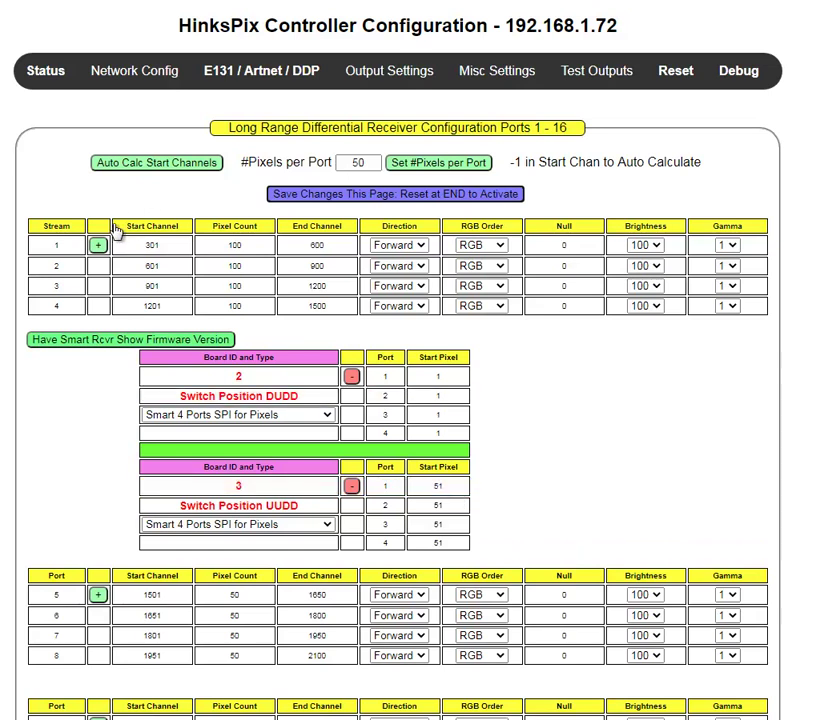
{"action": "left_click", "coordinate": [150, 252]}
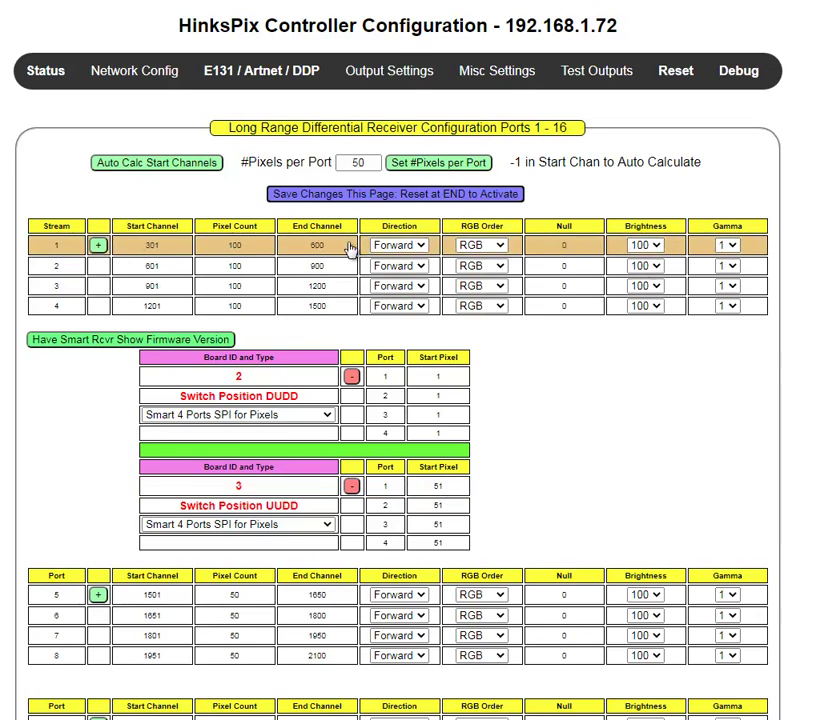
Step: Open the E131 / Artnet / DDP configuration
{"action": "left_click", "coordinate": [262, 75]}
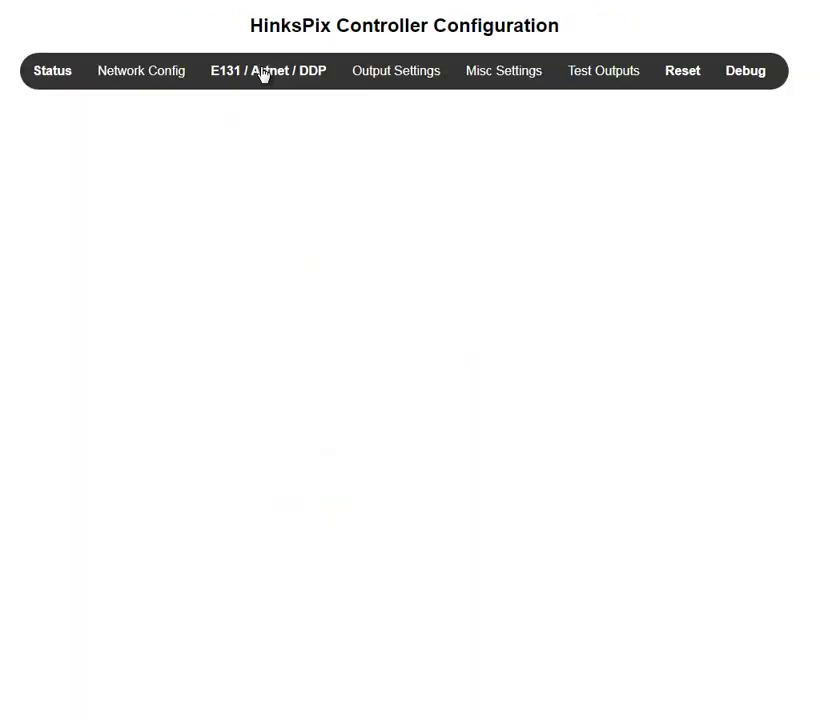